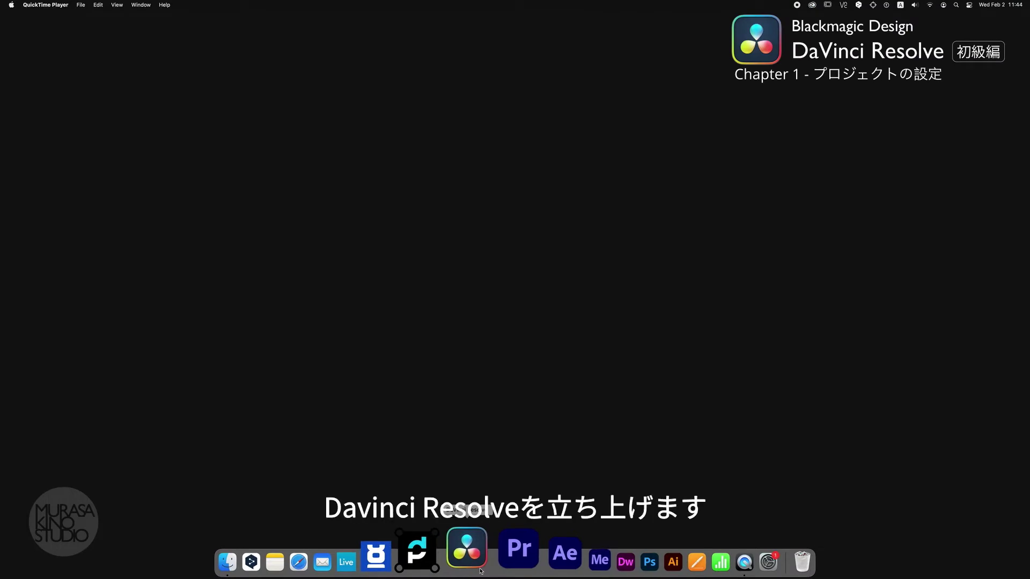
Launch Resolve and create a project named 'Greenback' inside the MURASAKINO STUDIO folder.
click(481, 570)
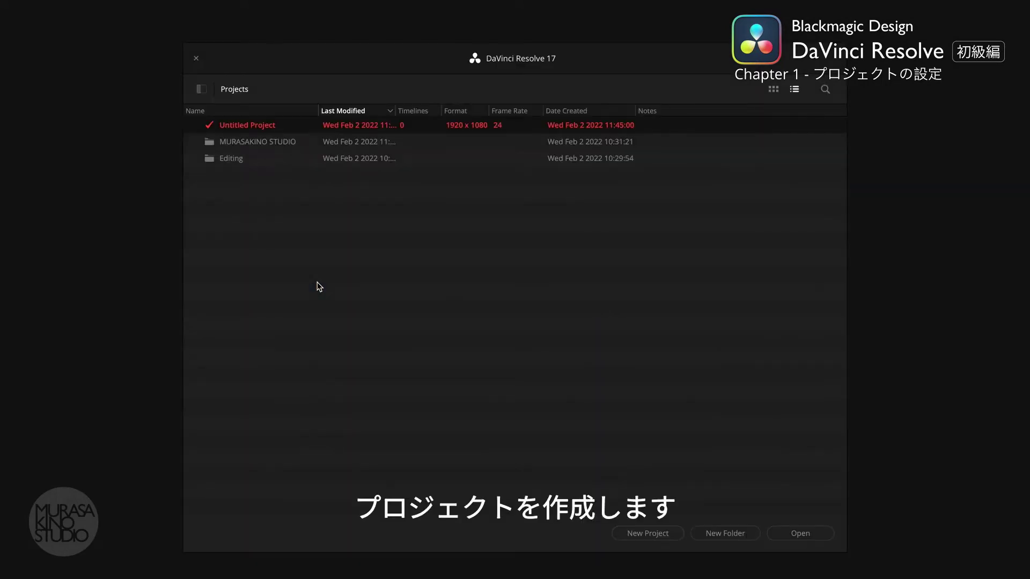
double_click(283, 142)
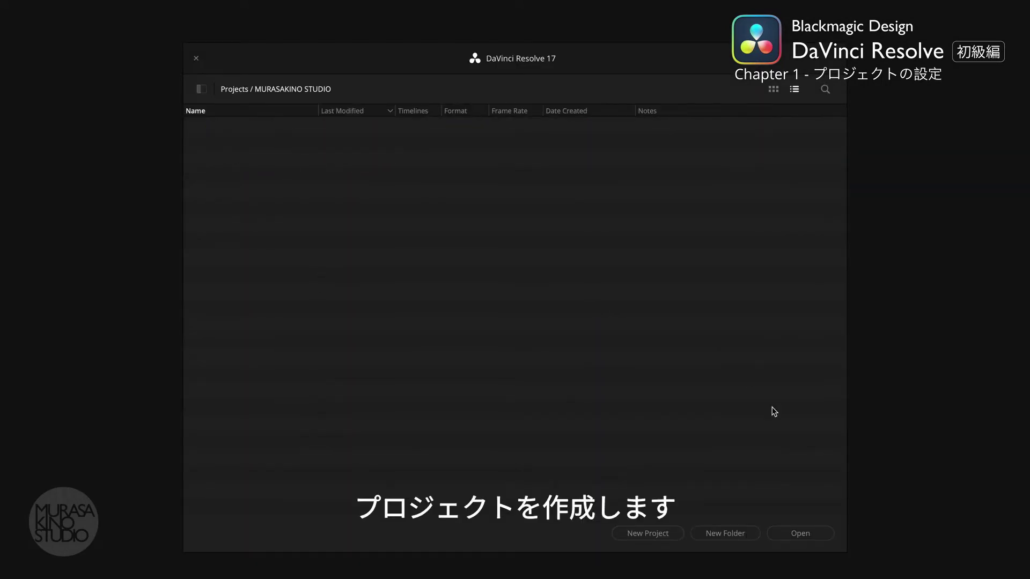
click(668, 537)
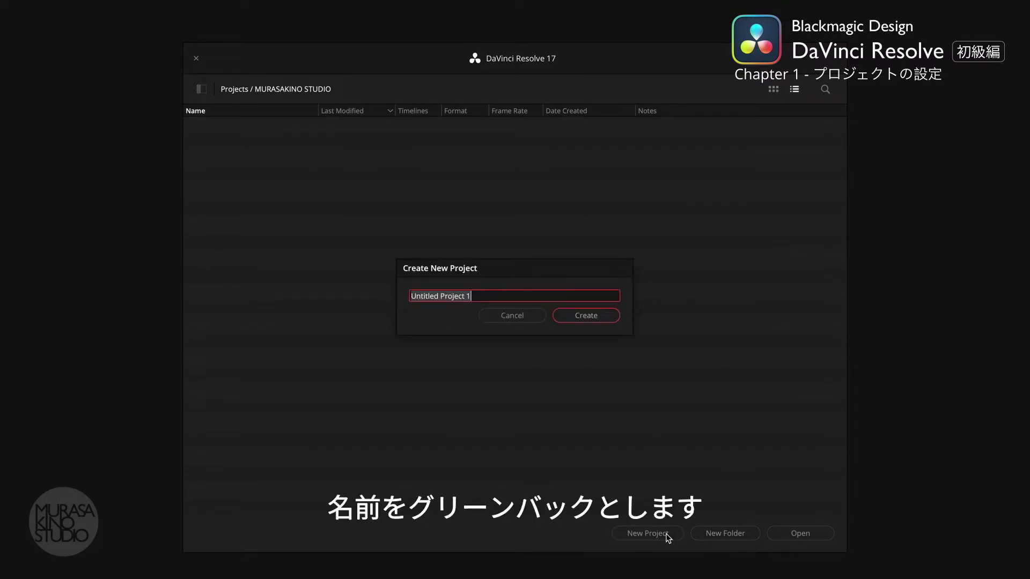
text(Greenback)
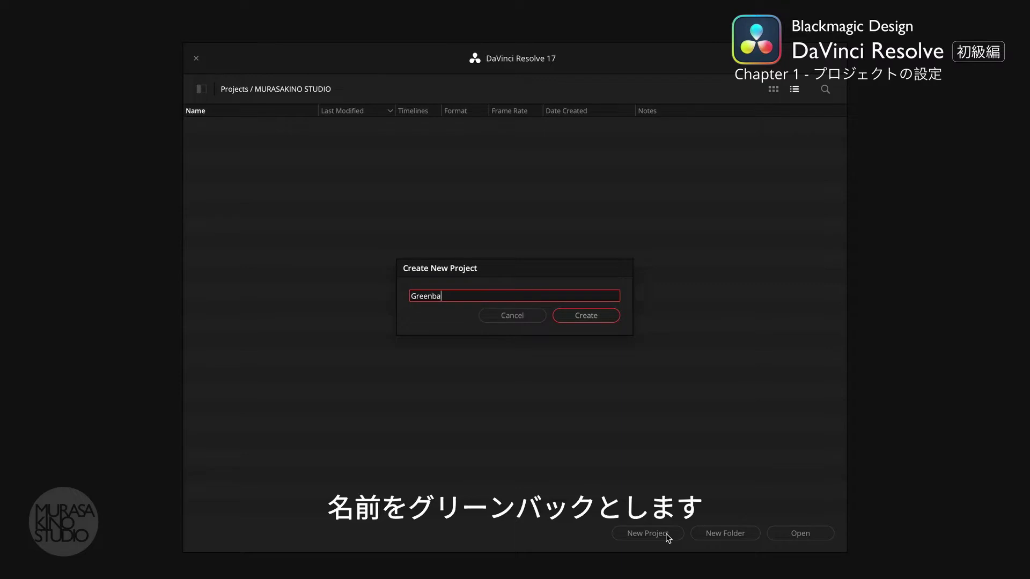
click(599, 320)
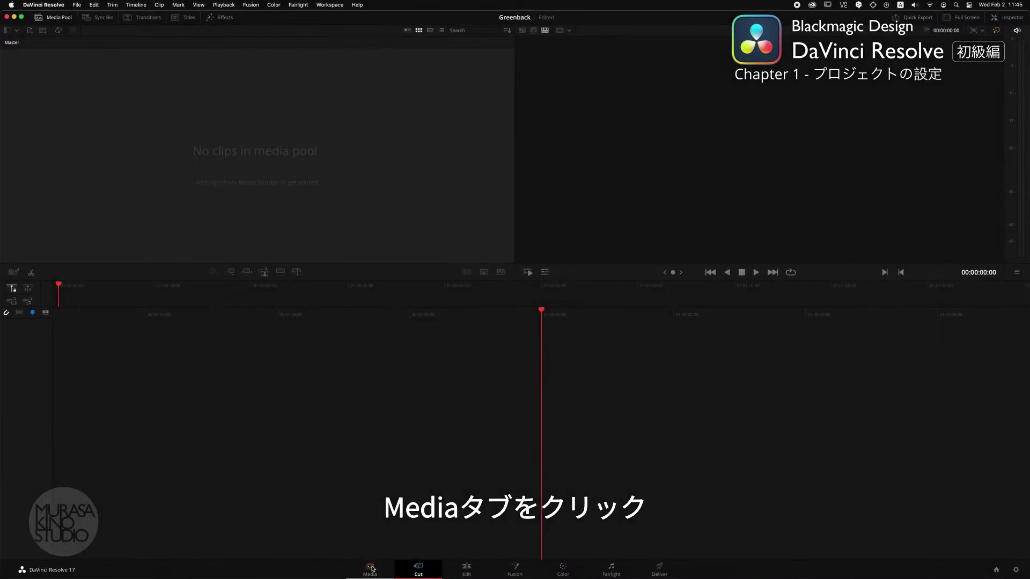
On the Media page, browse Movies > murasakino studio media > video media and preview the bear clip and kyoto_4K.mov.
click(371, 569)
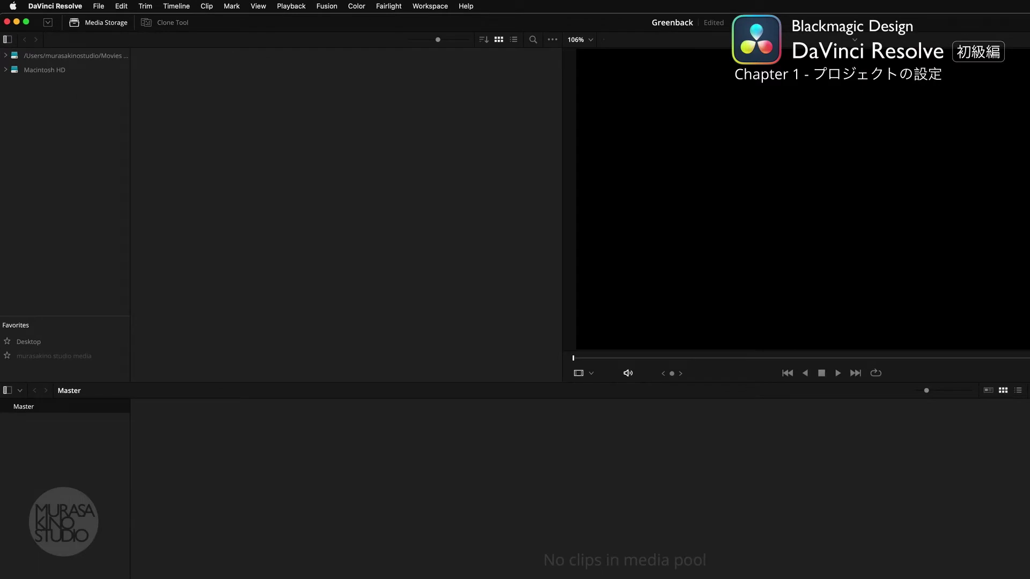
click(72, 56)
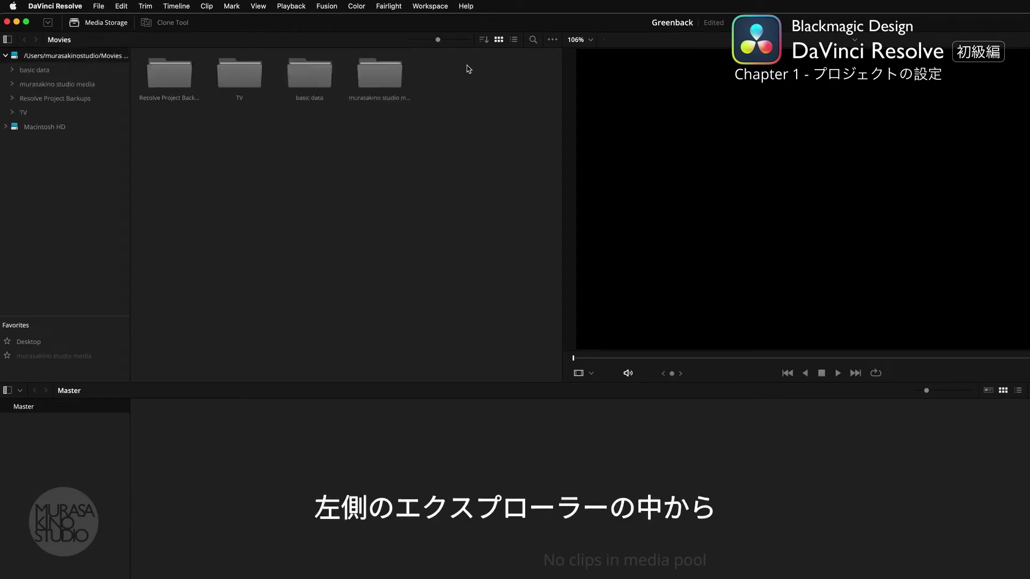
double_click(366, 70)
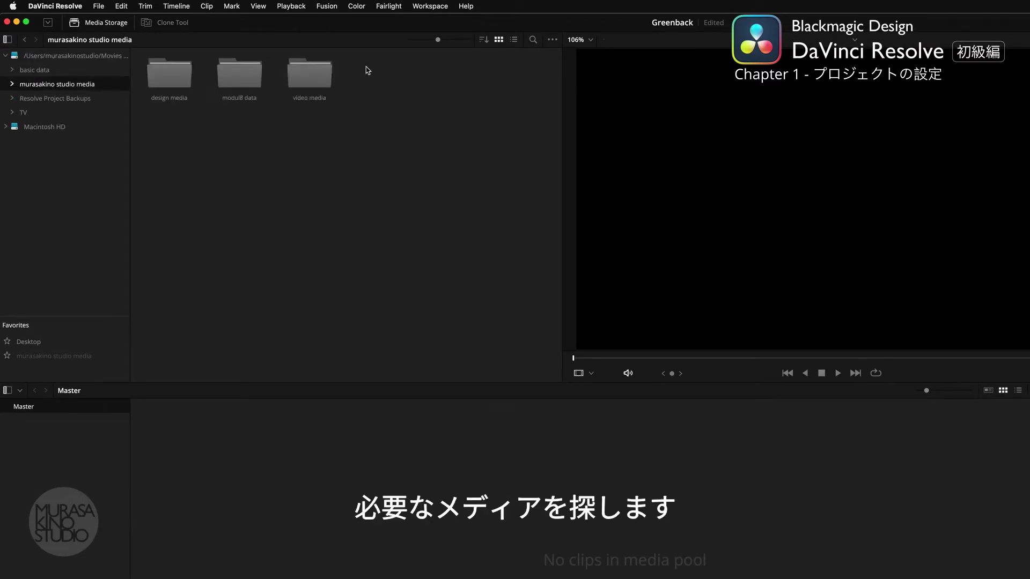
double_click(314, 69)
click(462, 72)
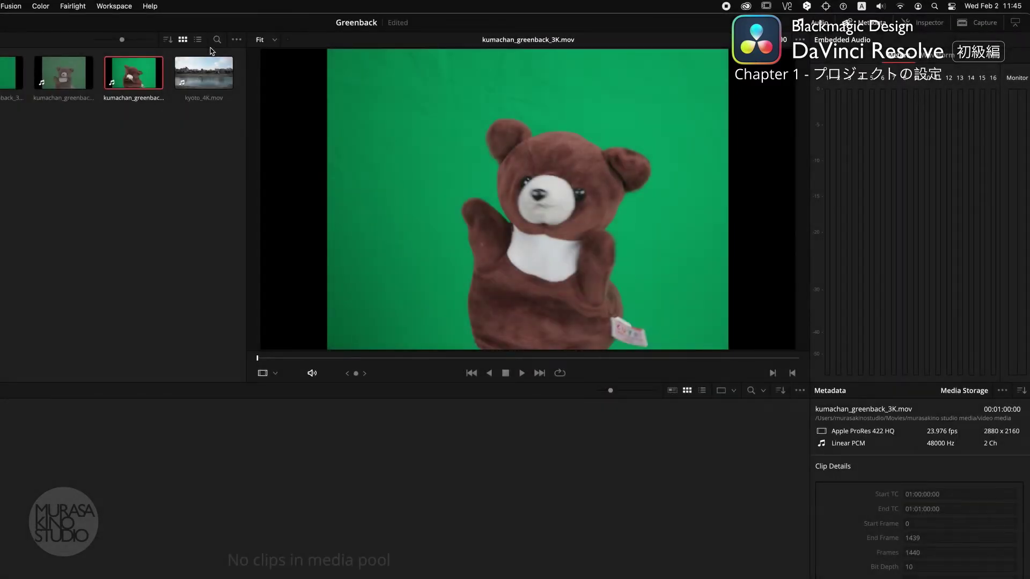
click(203, 75)
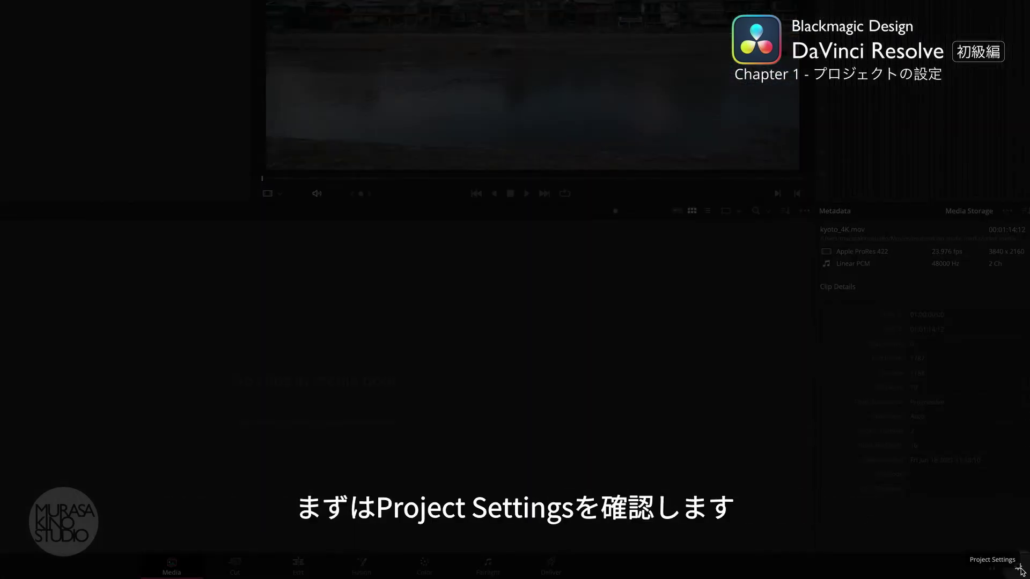
In Project Settings, set the timeline frame rate to 23.976, then change it to 25.
click(1021, 571)
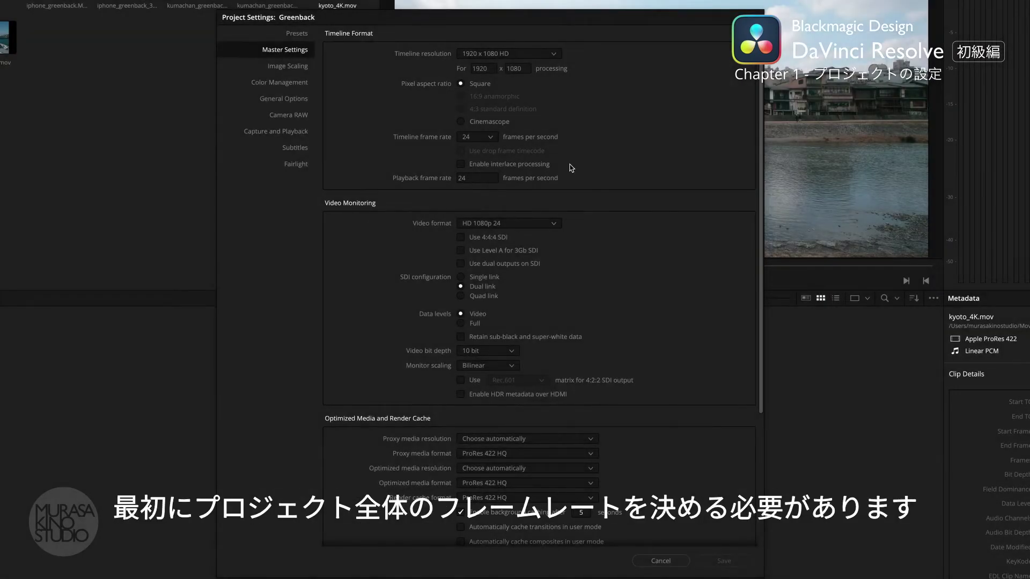
click(489, 138)
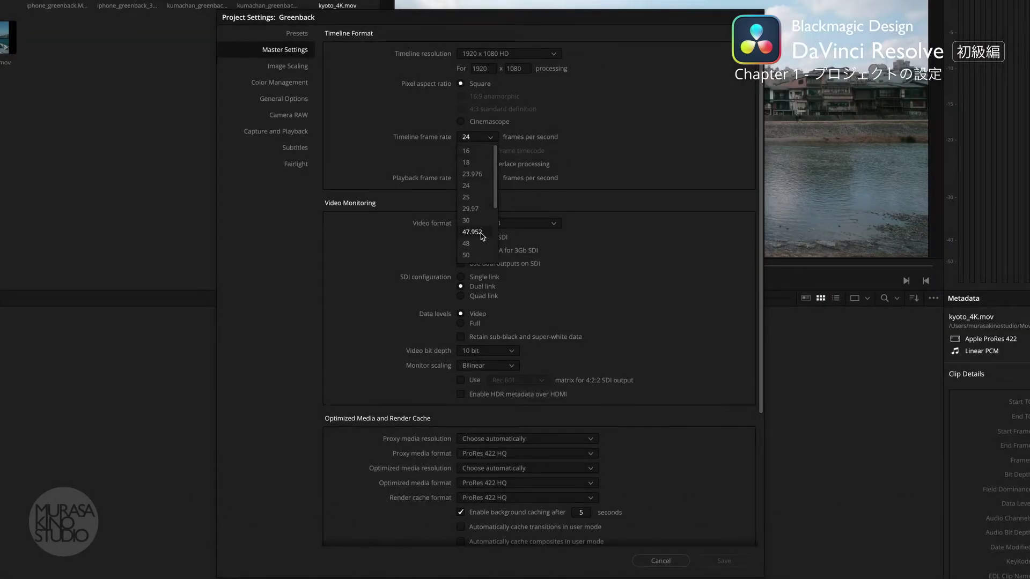
click(479, 174)
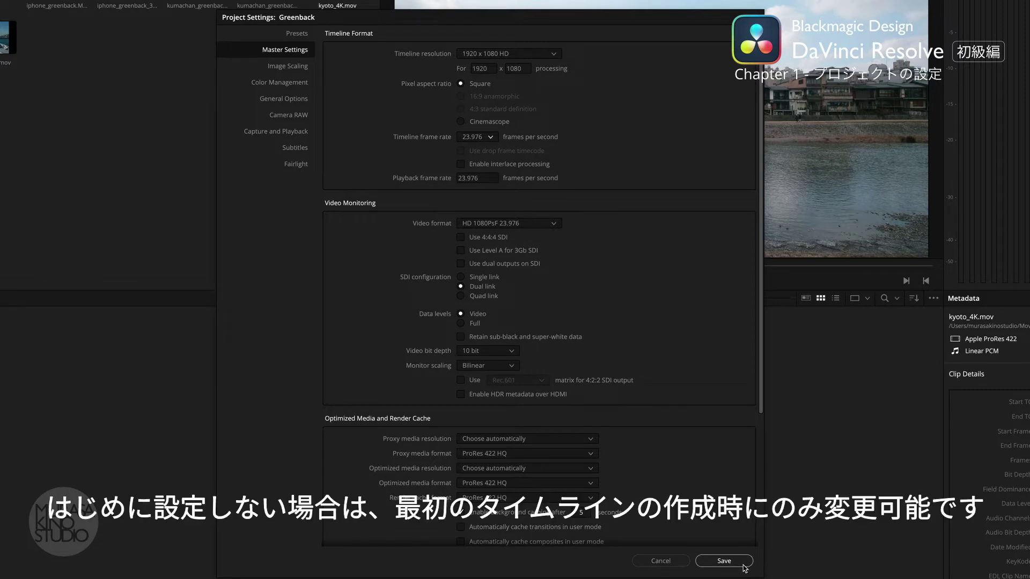
click(491, 137)
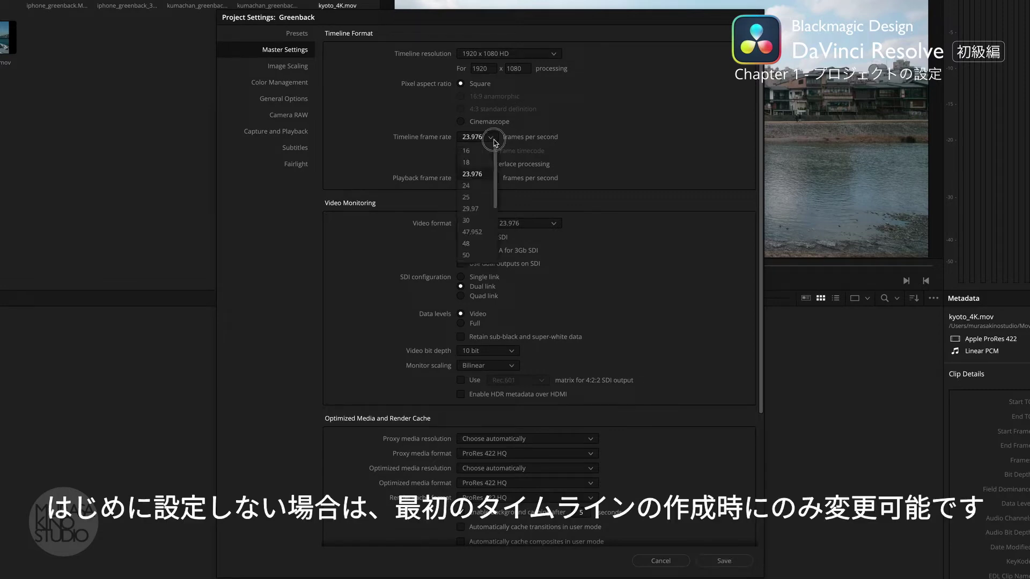
click(480, 198)
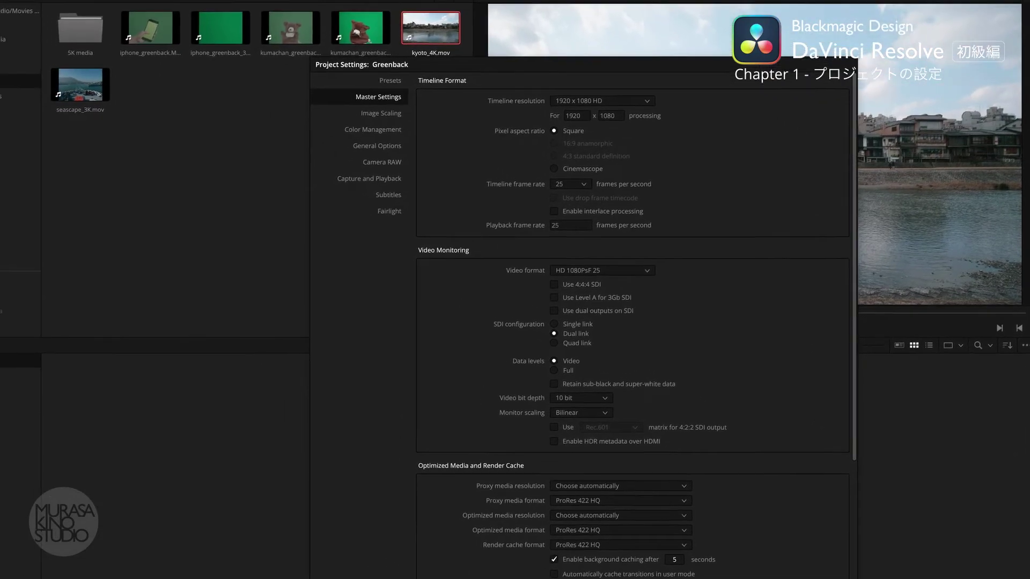
Save settings, import kumachan_greenback_3K.mov into the media pool, and accept switching the project to 23.976 fps.
click(751, 575)
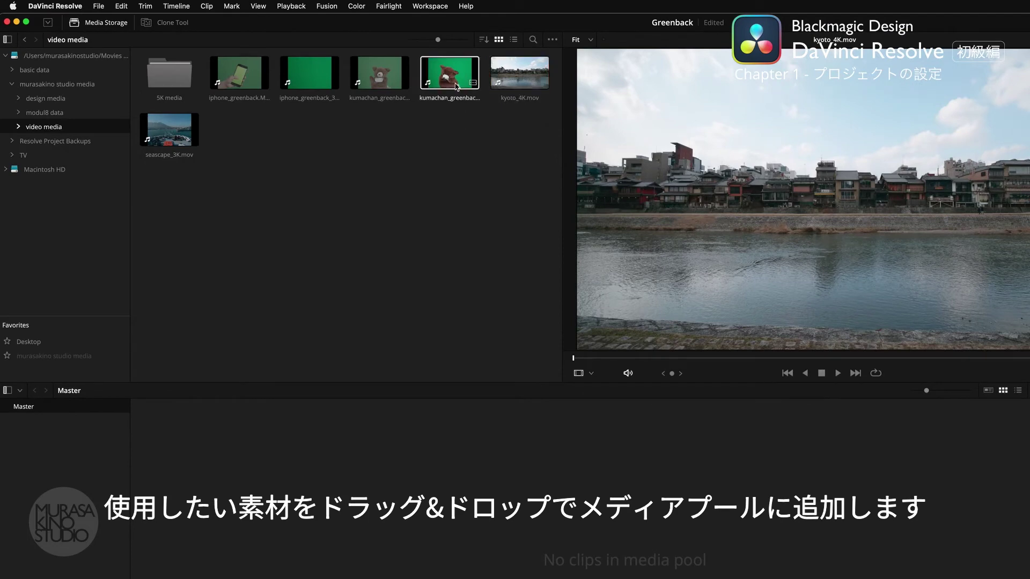
click(455, 86)
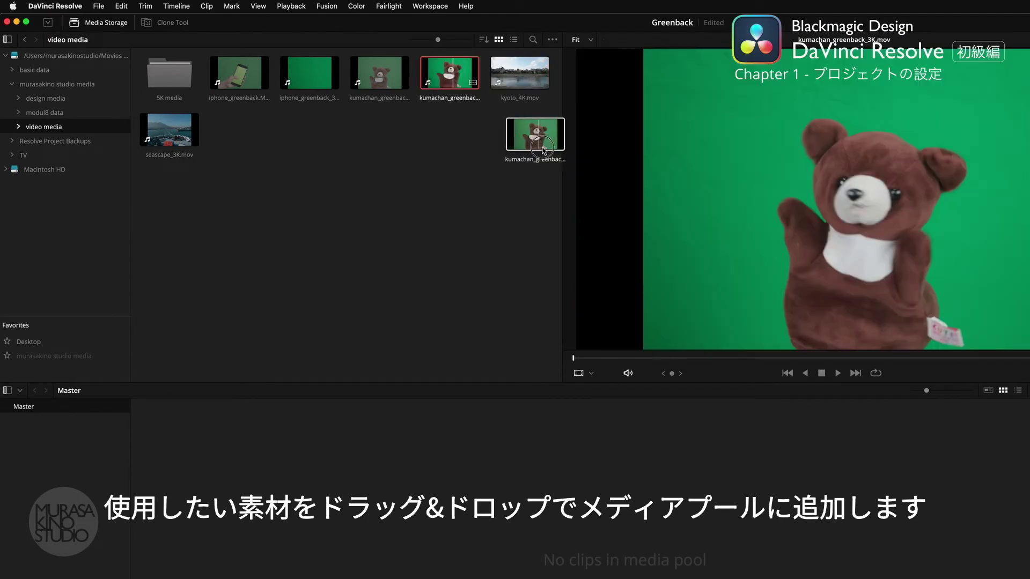
drag(455, 86, 493, 445)
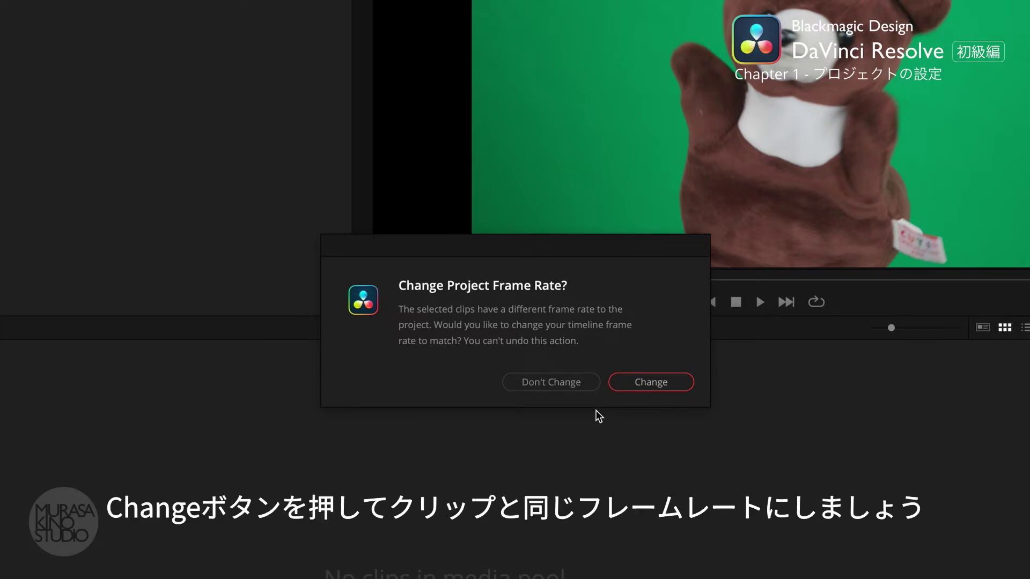
click(635, 384)
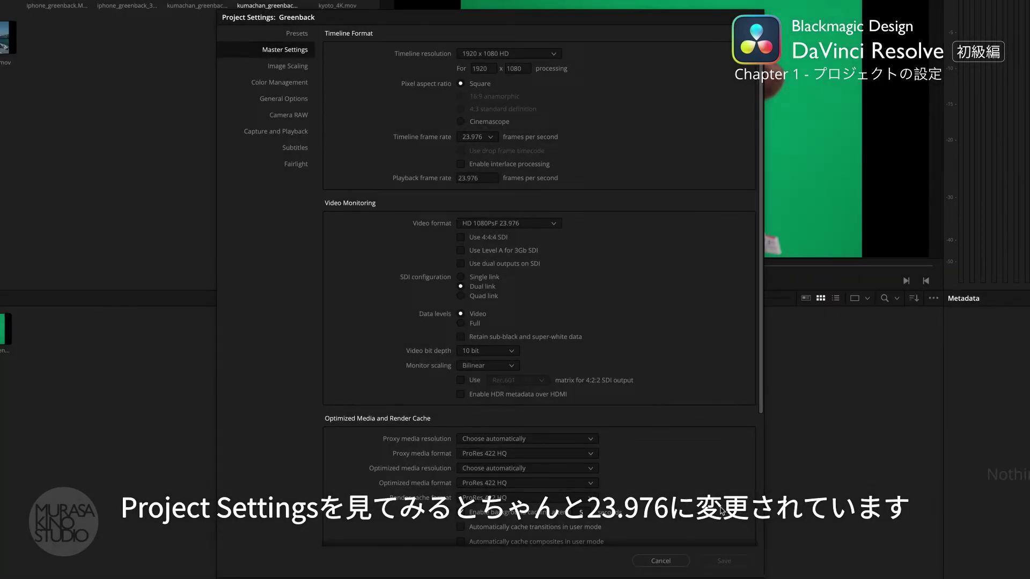
click(671, 561)
Add kyoto_4K.mov to the media pool and switch to the Edit page with Shift+4.
drag(519, 72, 298, 462)
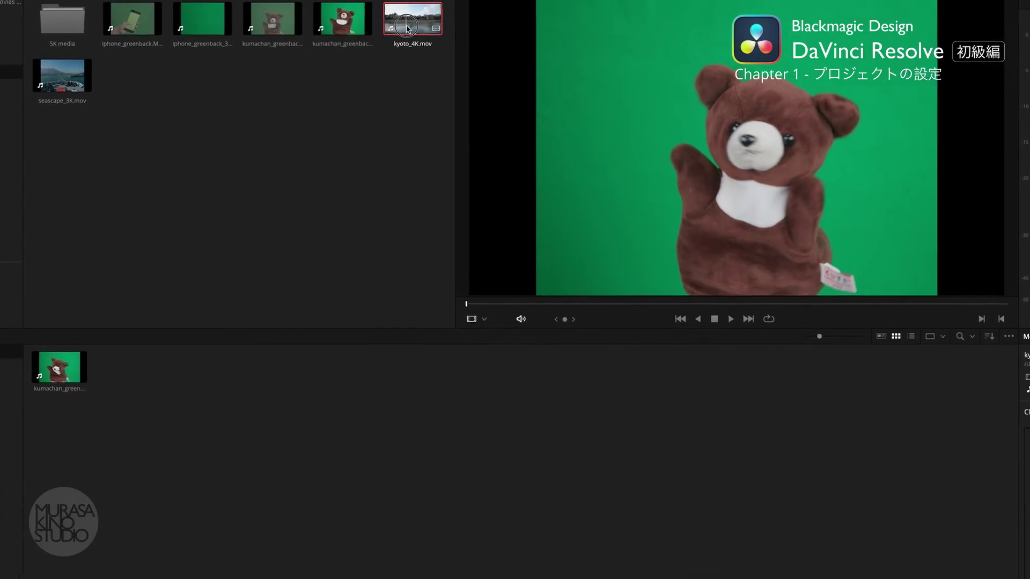
click(343, 454)
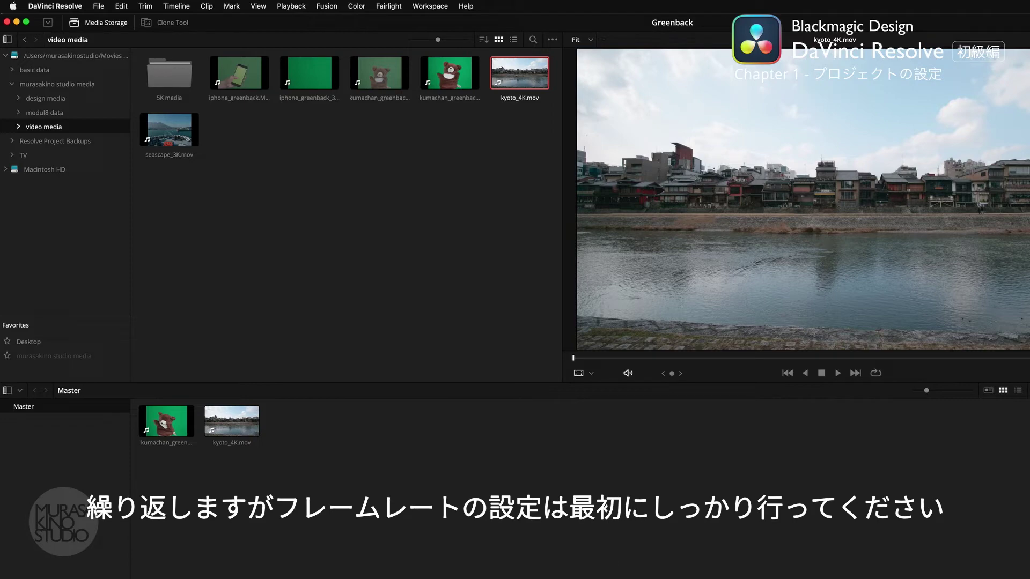
key(shift+4)
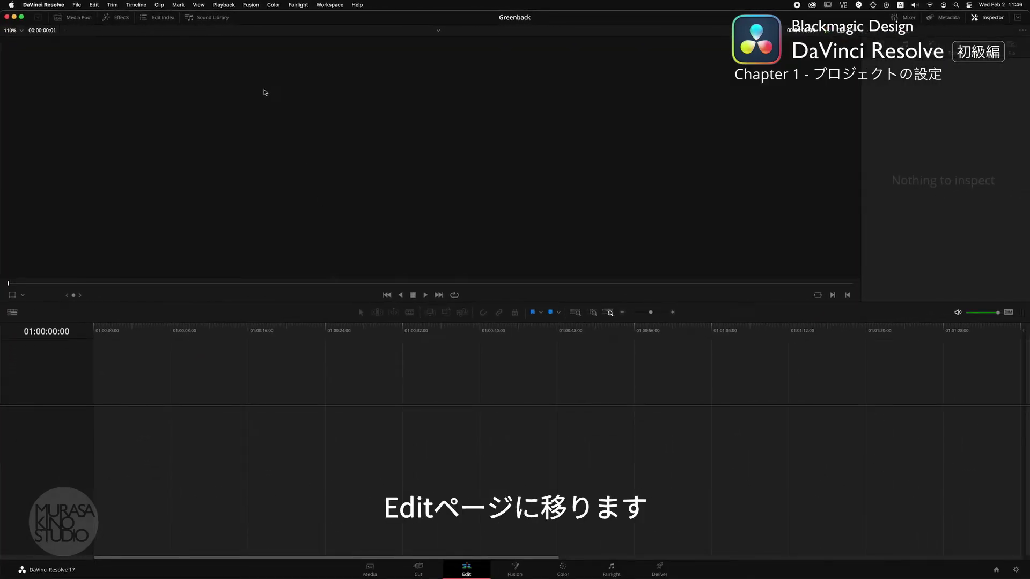
Look through the Effects, Edit Index and Sound Library panels, then return to the media pool at normal height.
click(89, 20)
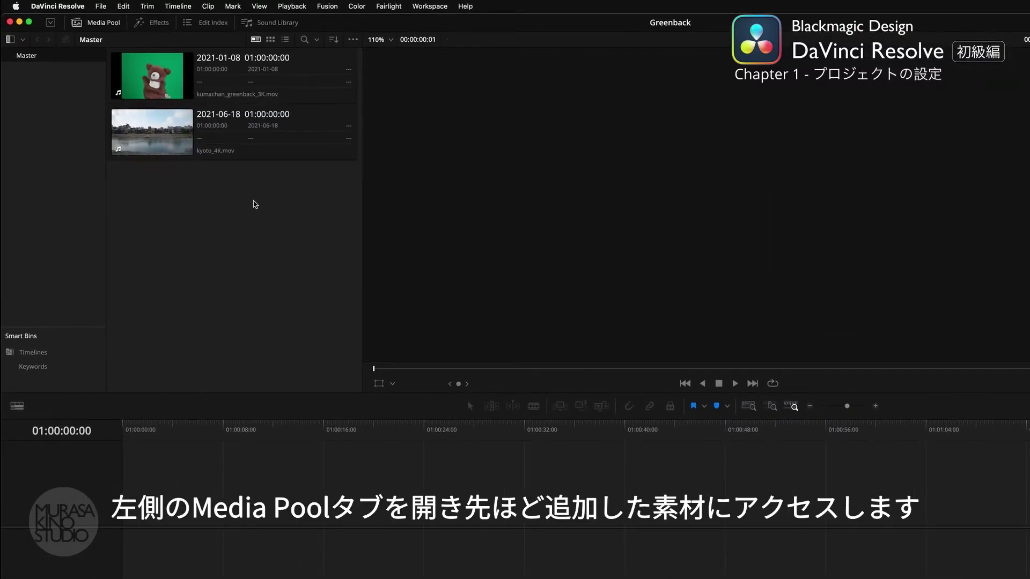
click(157, 23)
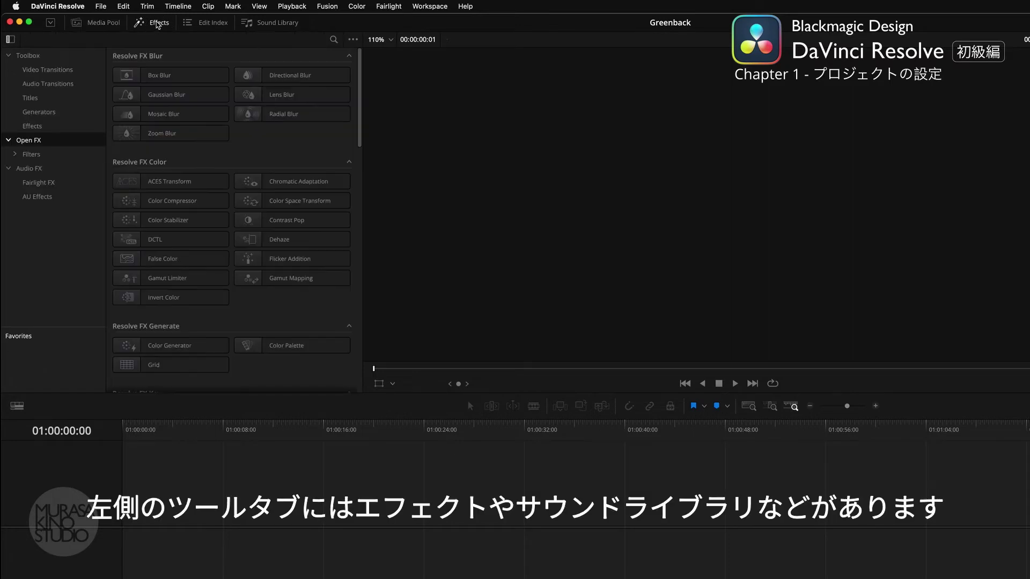
click(213, 22)
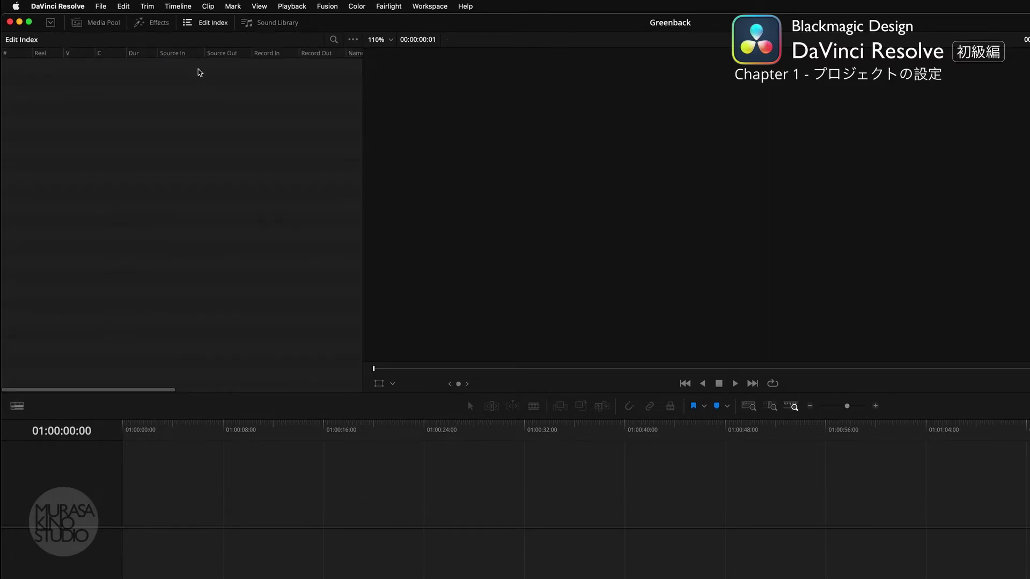
click(288, 22)
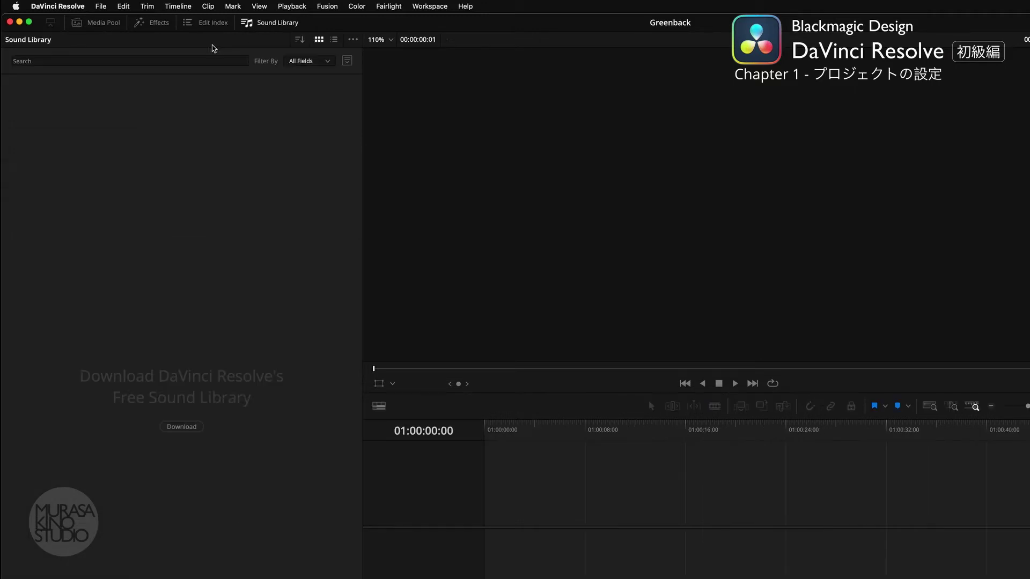
click(111, 24)
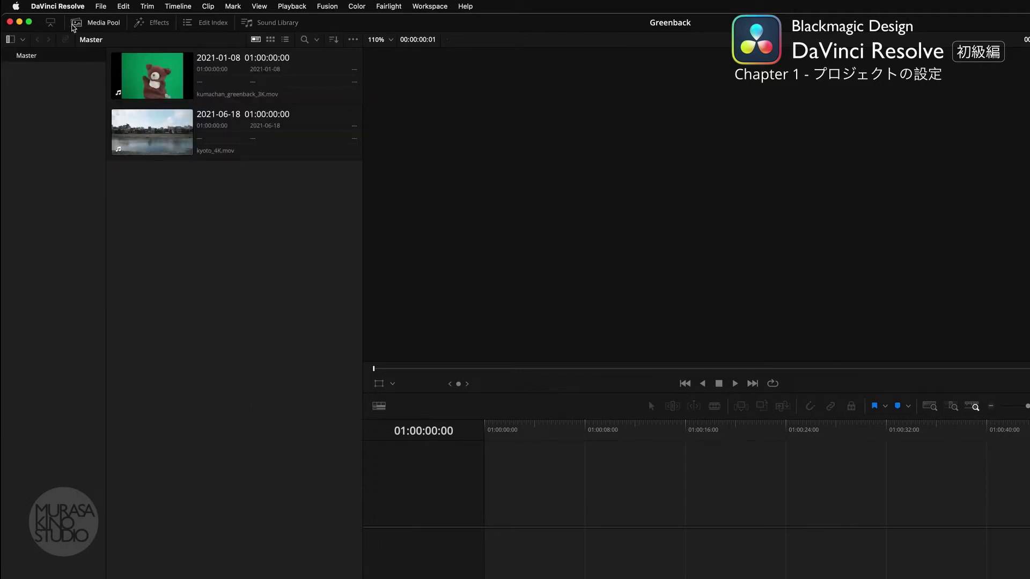
click(50, 24)
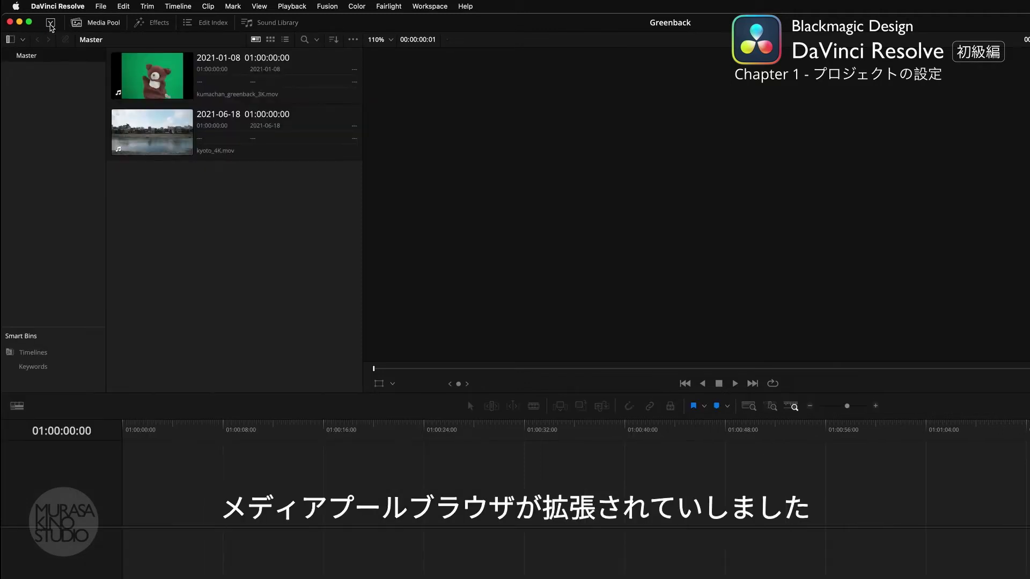
click(51, 25)
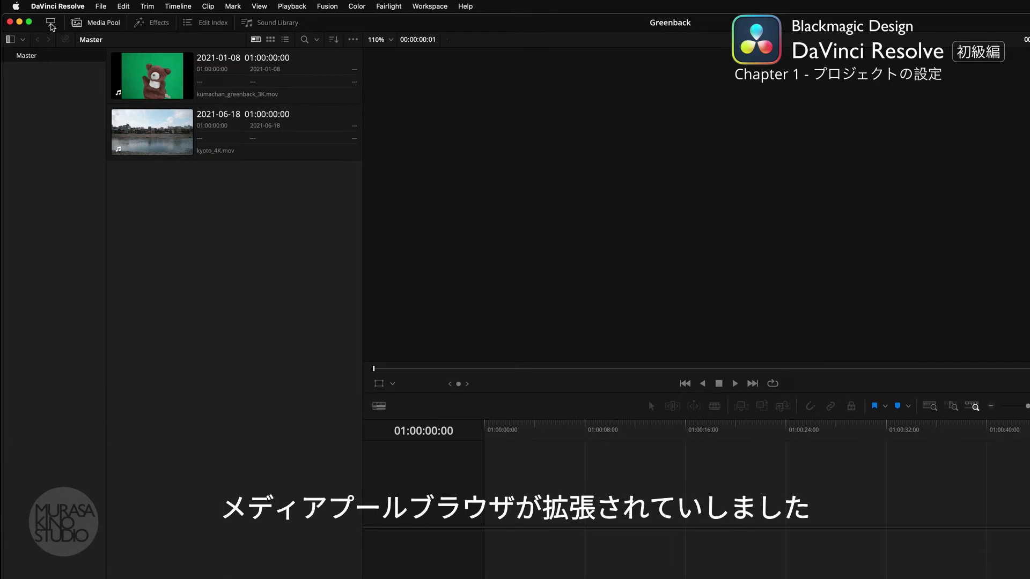
click(51, 25)
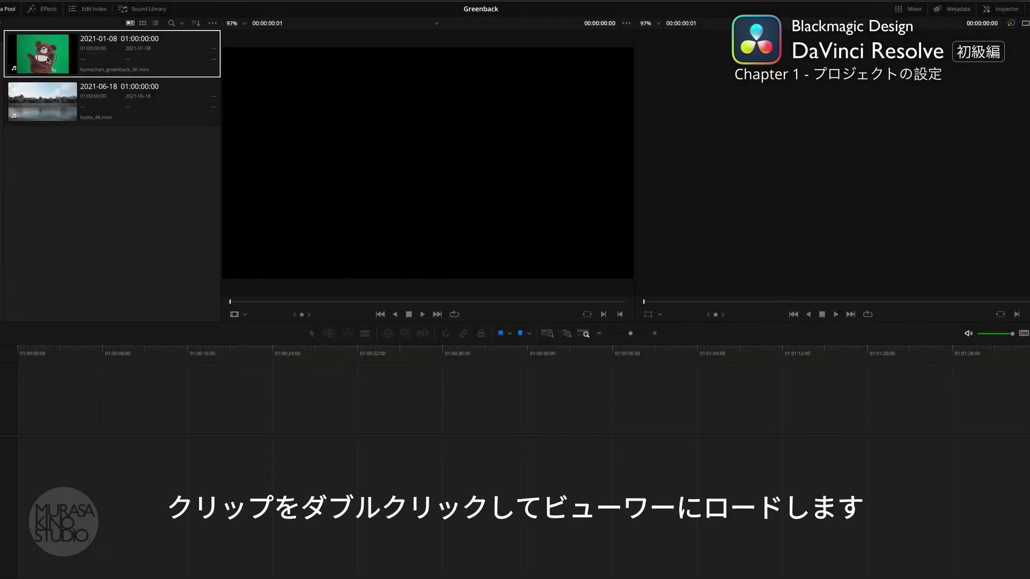
Preview both clips, then place kyoto_4K.mov at the start of the empty timeline, creating Timeline 1.
double_click(48, 60)
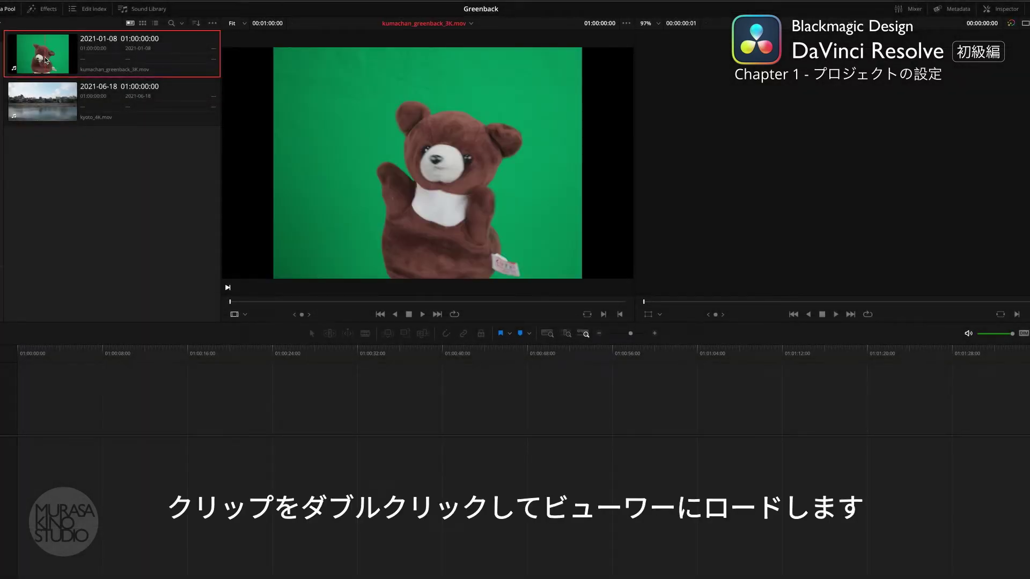
double_click(54, 114)
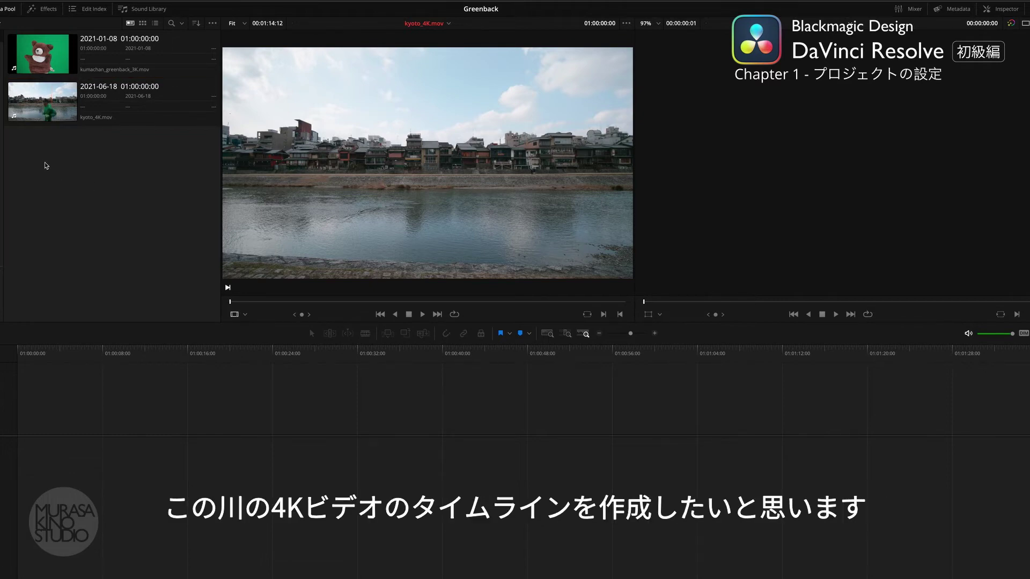
click(46, 113)
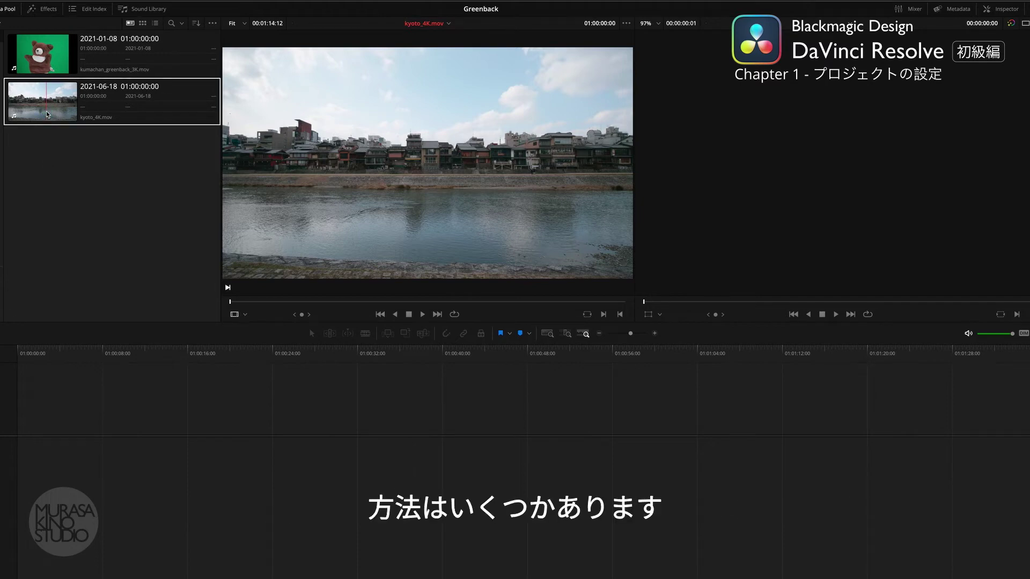
drag(46, 111, 159, 143)
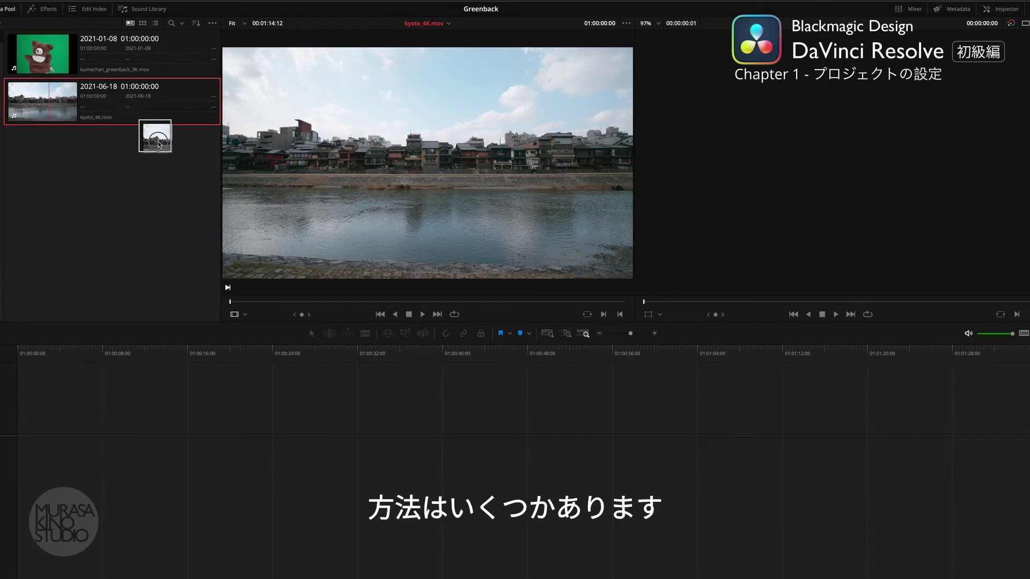
mouse_move(159, 143)
mouse_down()
mouse_move(109, 406)
mouse_move(36, 441)
mouse_up()
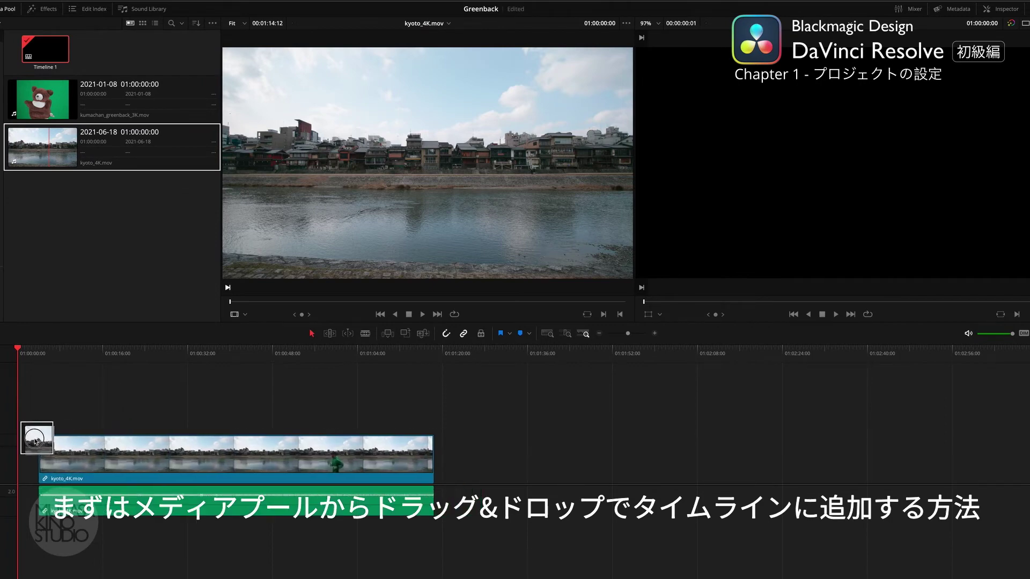
drag(35, 441, 22, 441)
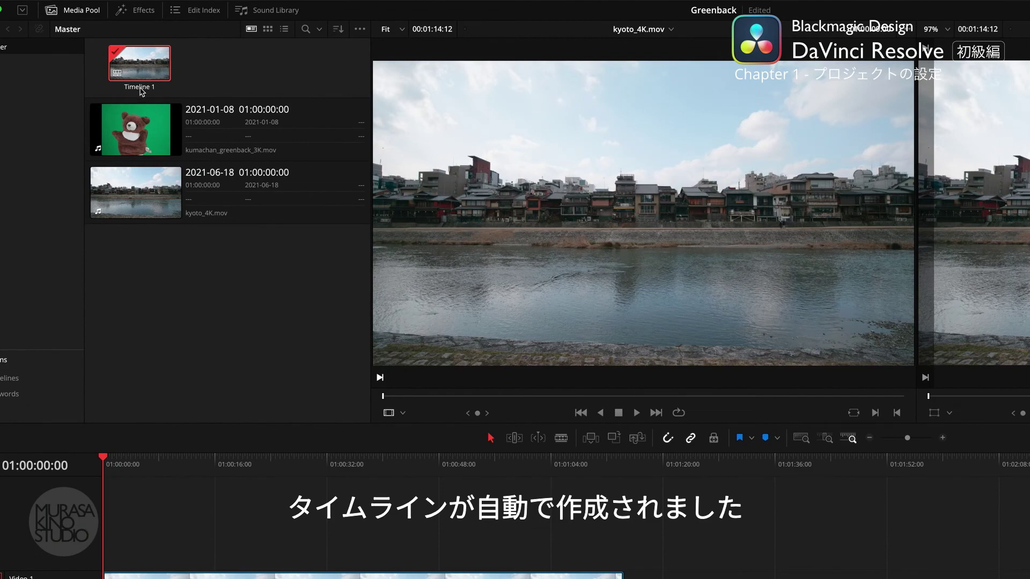
click(113, 82)
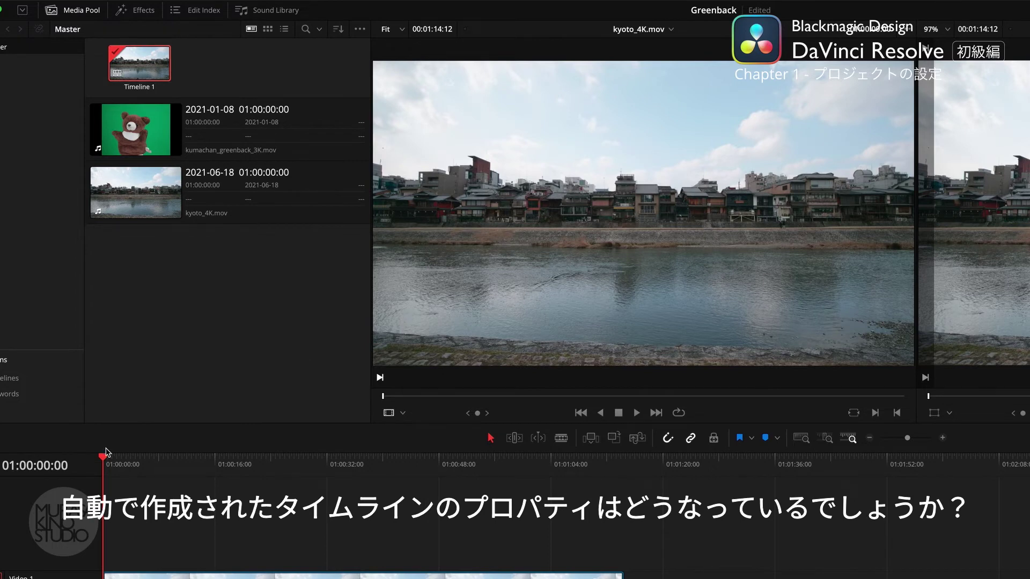
mouse_move(118, 461)
mouse_down()
mouse_move(535, 486)
mouse_move(105, 448)
mouse_up()
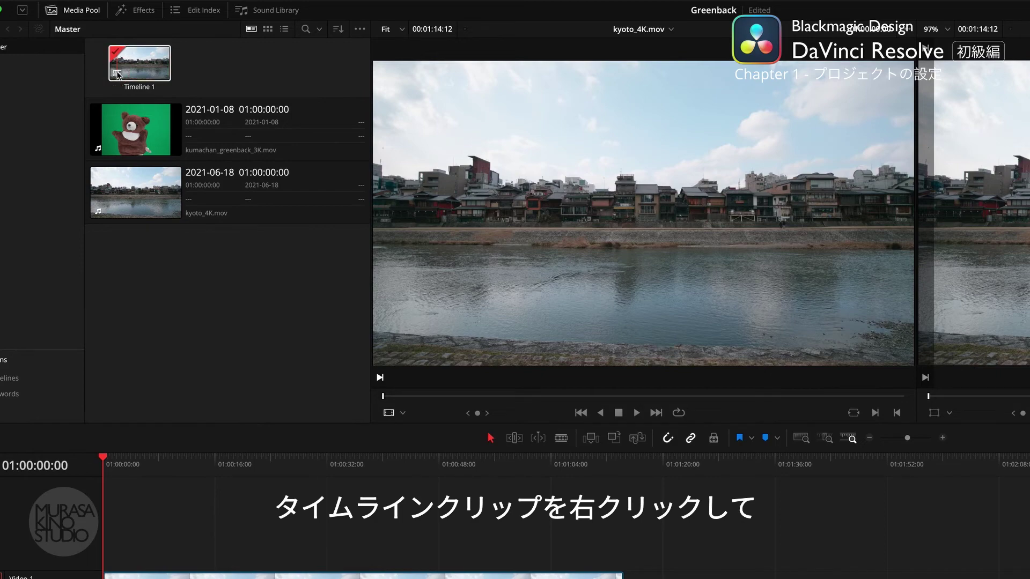
Check Timeline 1's settings for its 1920 x 1080, 23.976 fps format and close them.
right_click(117, 75)
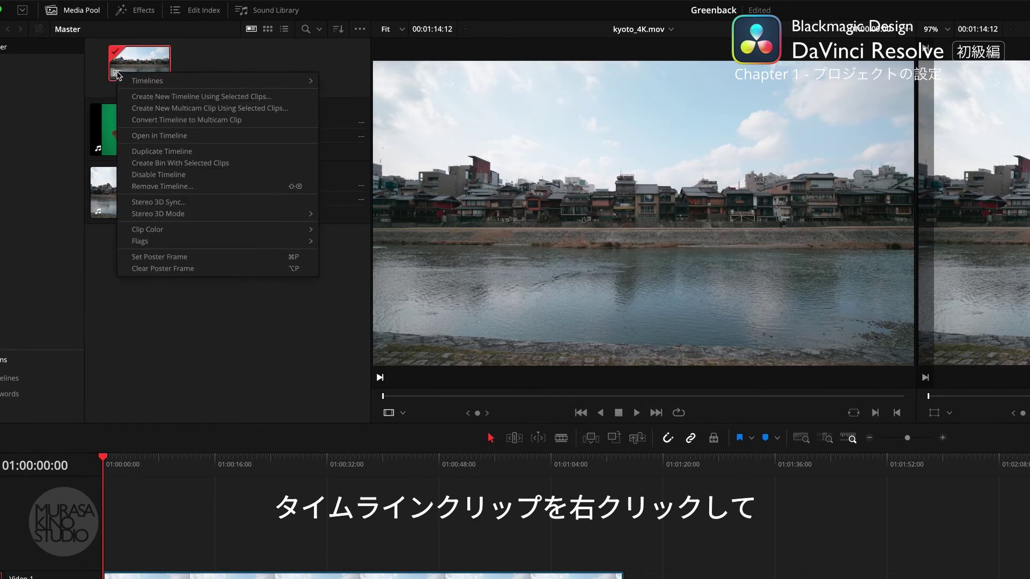
mouse_move(304, 83)
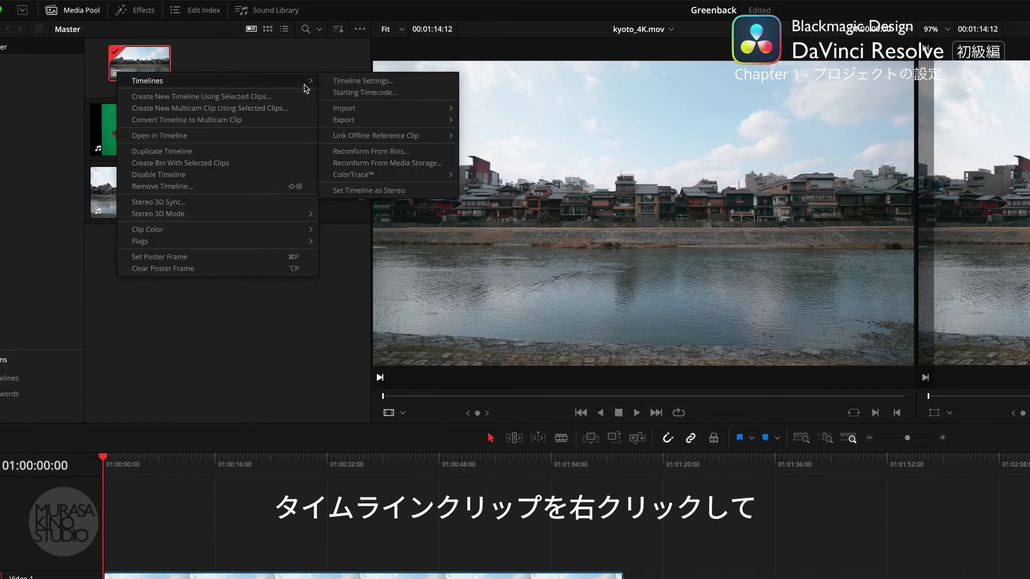
click(357, 85)
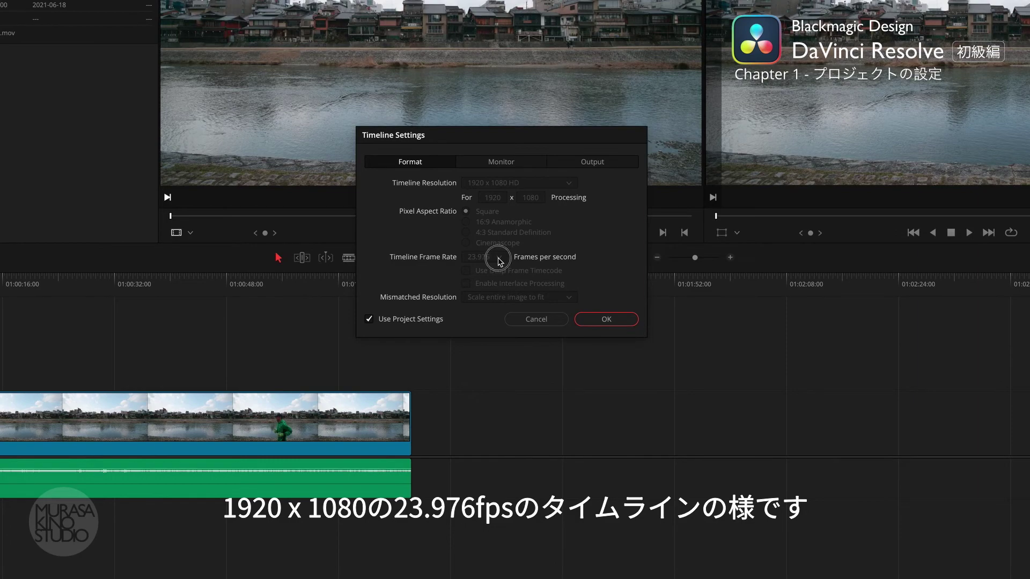
click(621, 319)
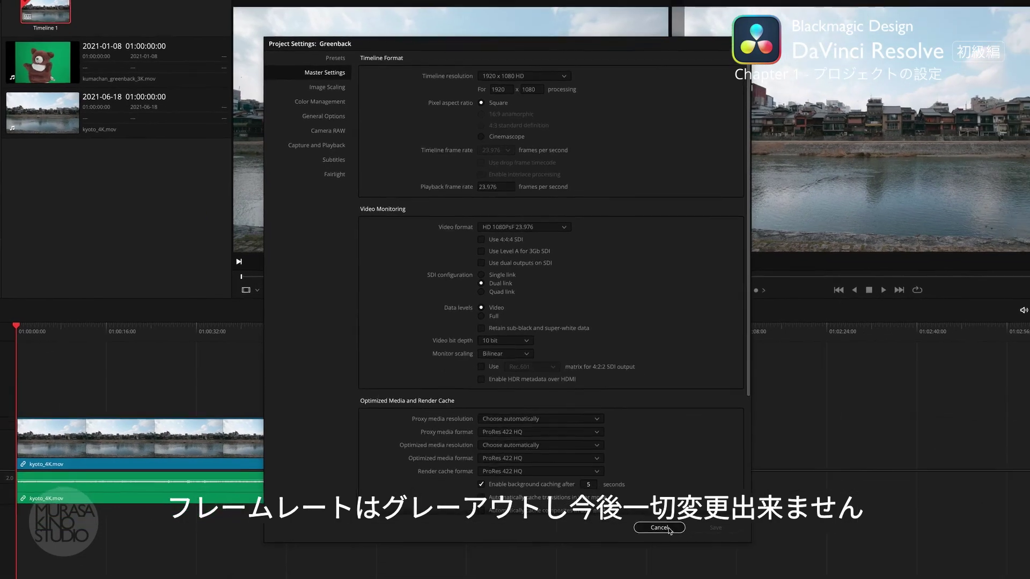
Cancel the Project Settings dialog without changing anything.
click(675, 558)
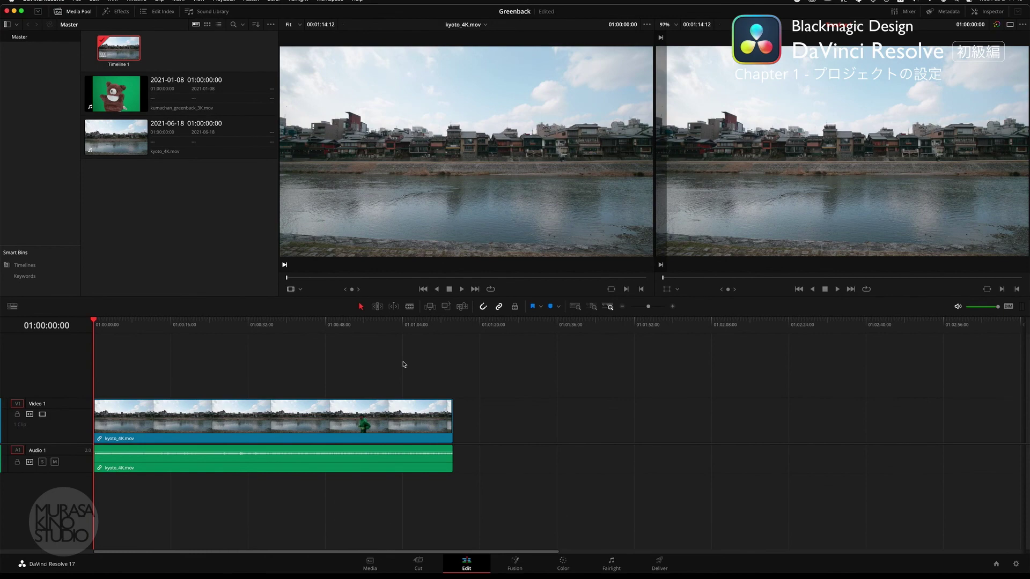